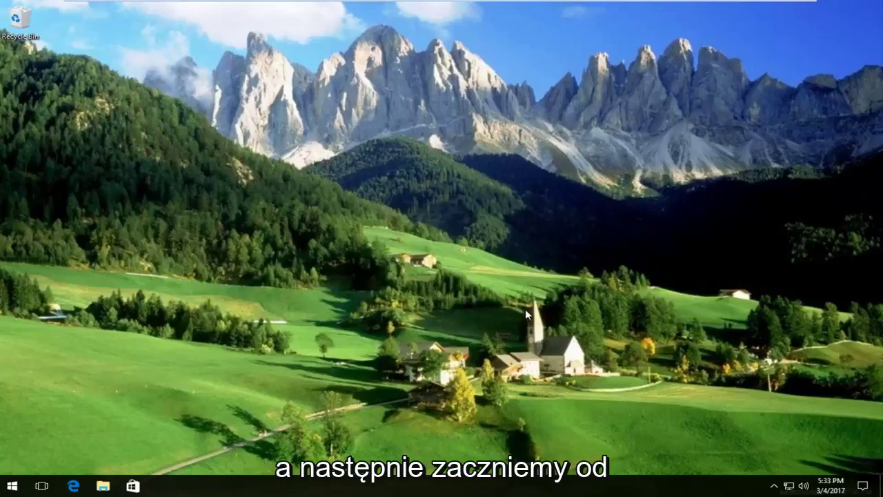
# Search the Start menu for 'internet options'
pyautogui.click(14, 487)
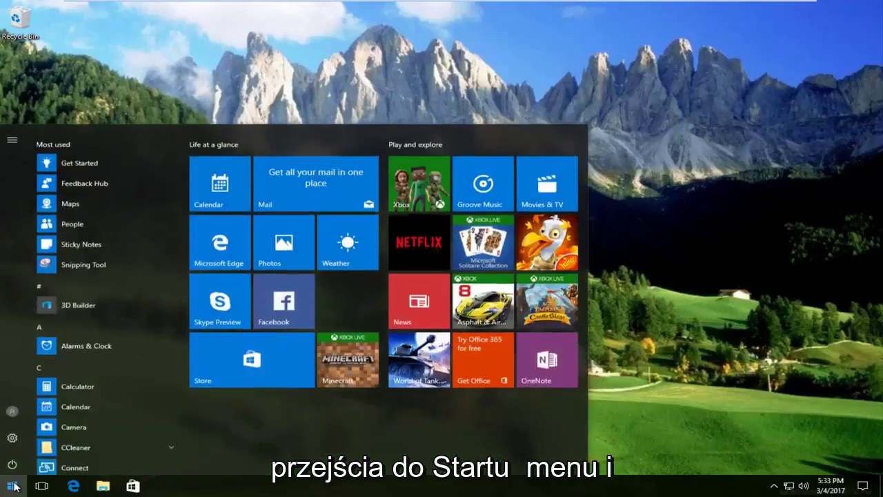
pyautogui.write('int')
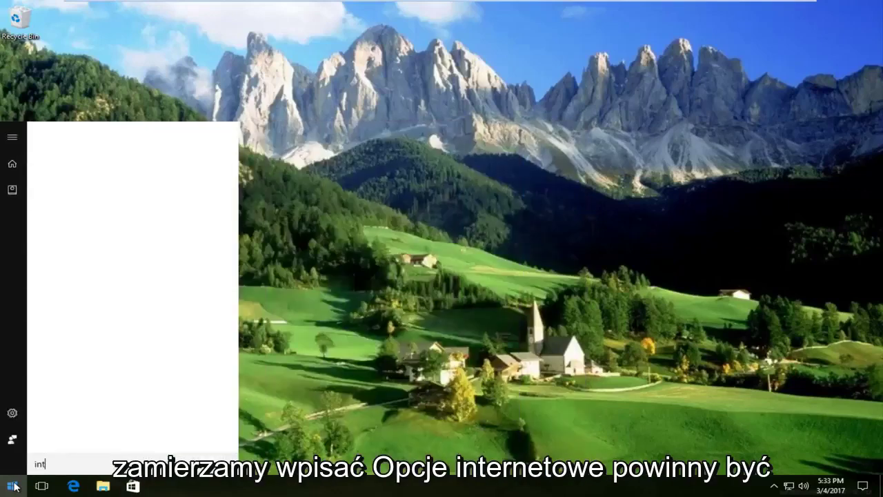
pyautogui.write('ernet ')
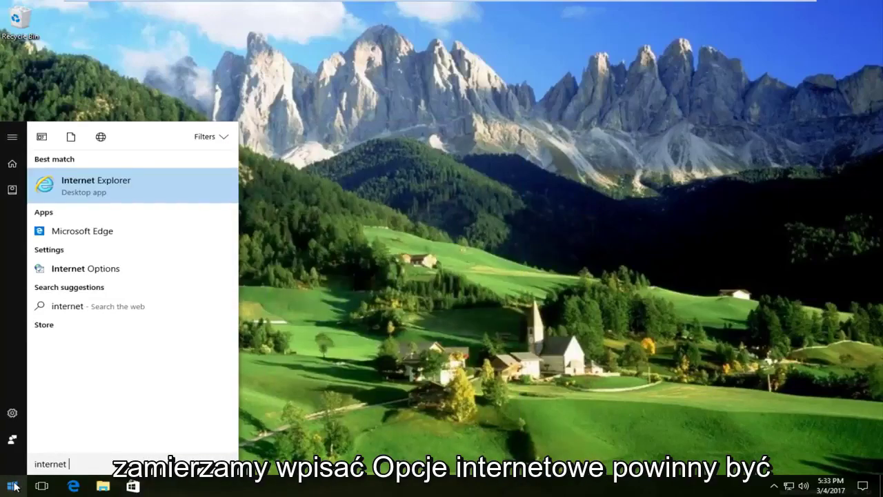
pyautogui.write('options')
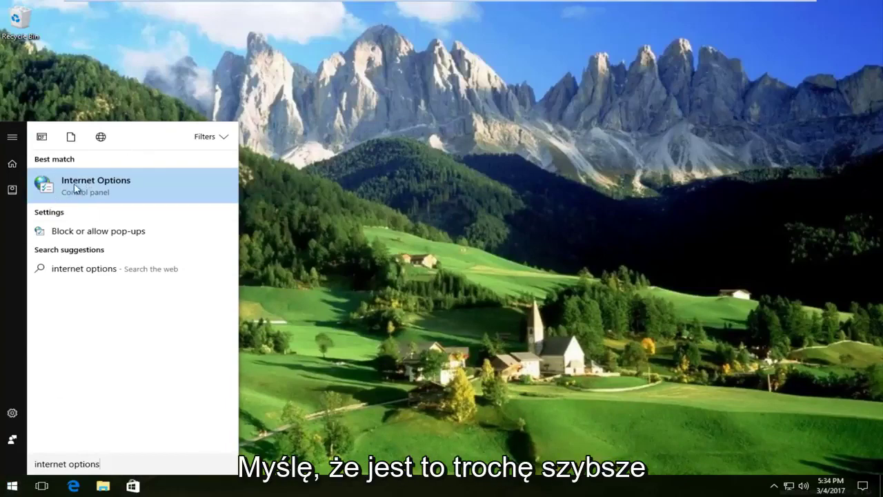
# Open Internet Properties, centre the window, and show its Security zones
pyautogui.click(95, 181)
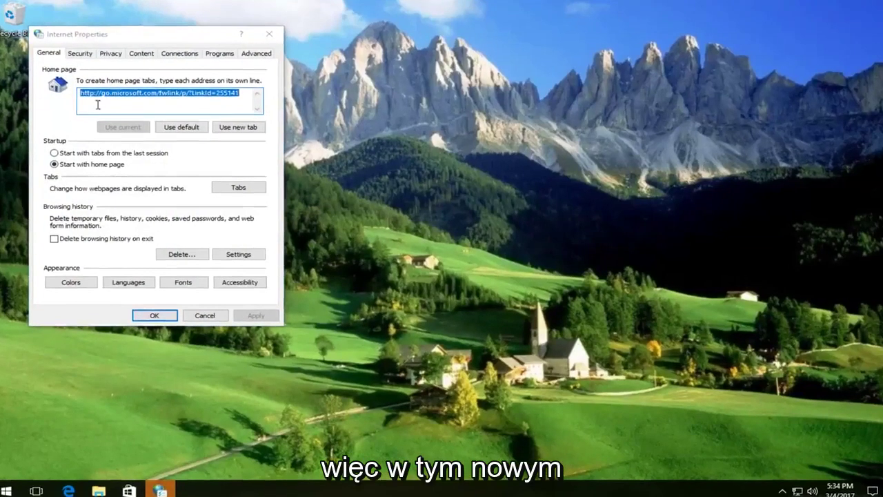
pyautogui.moveTo(147, 35); pyautogui.dragTo(377, 80)
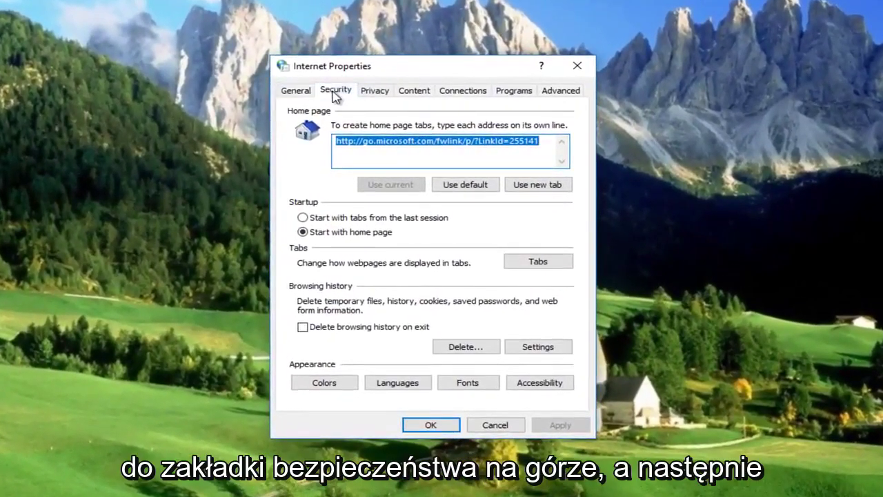
pyautogui.click(335, 91)
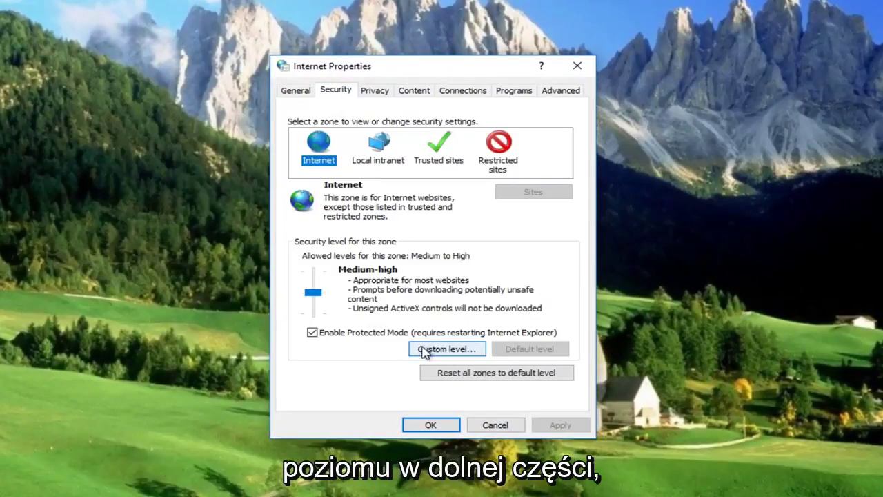
# Set the Internet zone's 'Launching applications and unsafe files' to Prompt and confirm
pyautogui.click(445, 349)
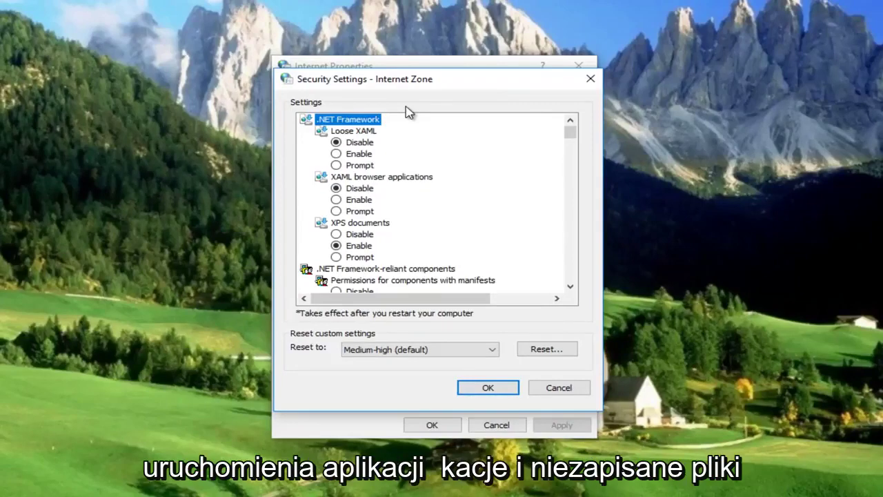
pyautogui.moveTo(570, 133); pyautogui.dragTo(569, 235)
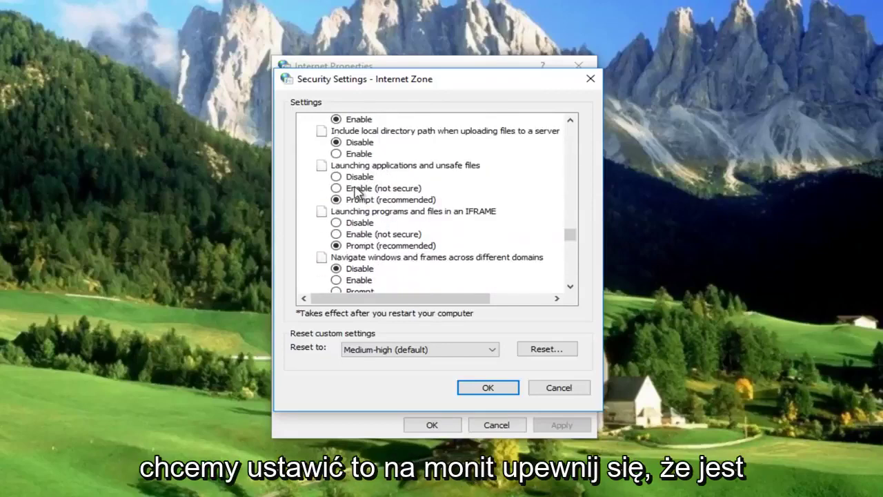
pyautogui.click(351, 200)
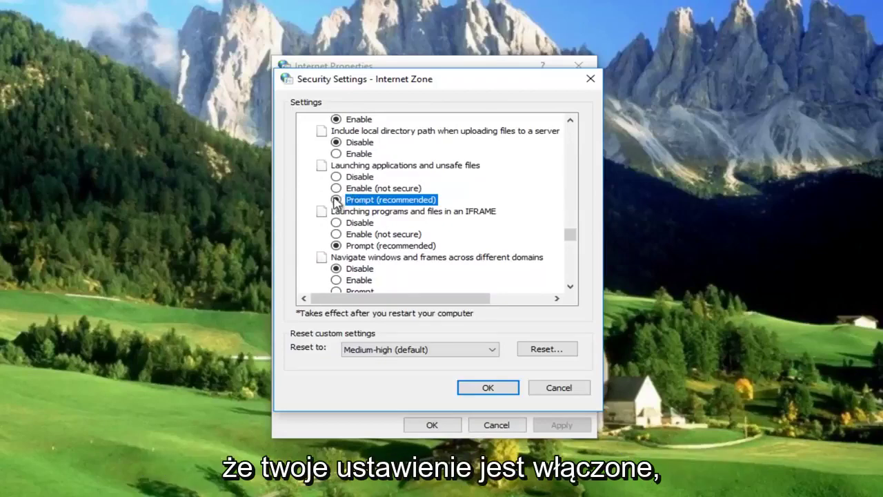
pyautogui.click(491, 391)
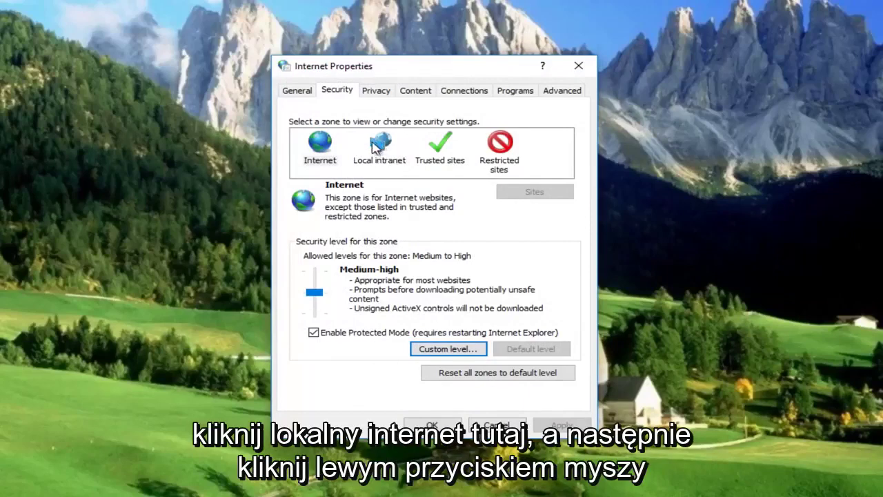
# Uncheck Local intranet's inclusion of unlisted local sites, proxy-bypass sites and all network paths
pyautogui.click(375, 145)
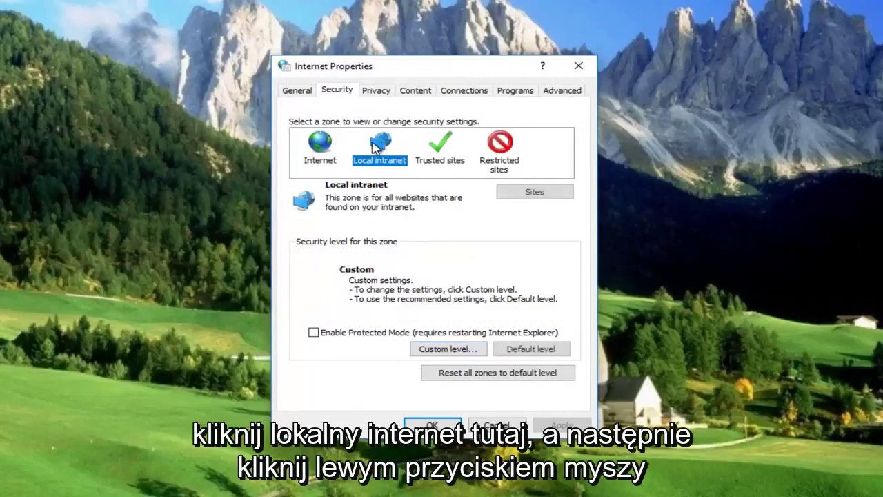
pyautogui.click(532, 195)
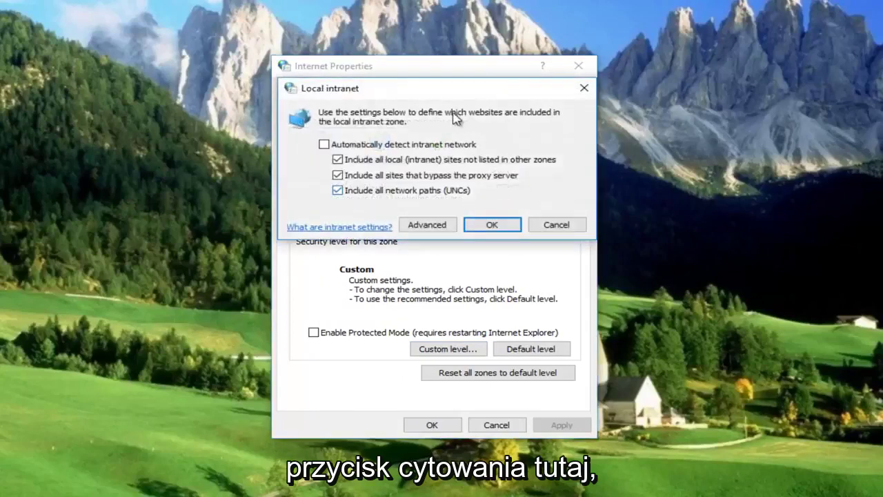
pyautogui.click(337, 159)
pyautogui.click(337, 176)
pyautogui.click(337, 191)
pyautogui.click(338, 190)
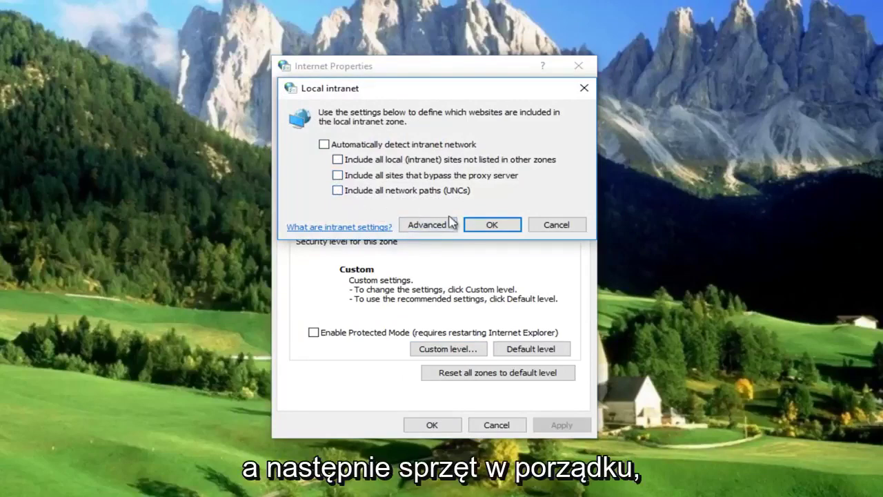
pyautogui.click(490, 225)
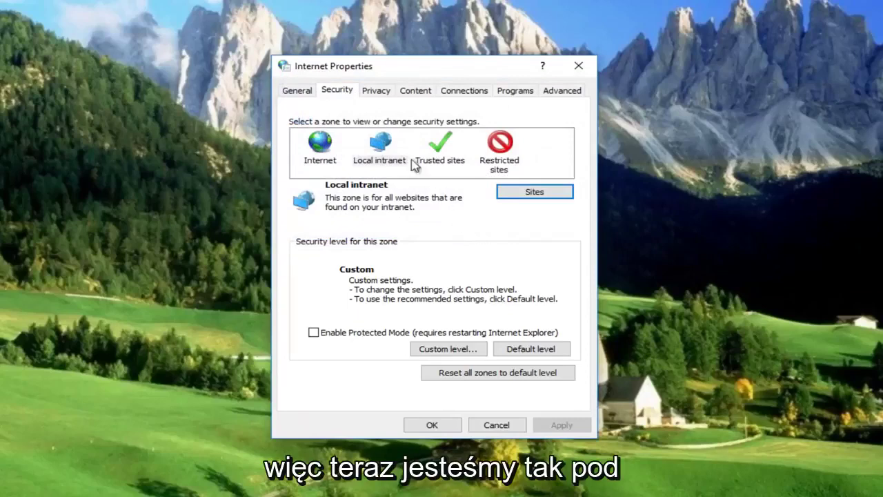
# Set Local intranet's 'Launching applications and unsafe files' to Prompt and accept the change warning
pyautogui.click(380, 143)
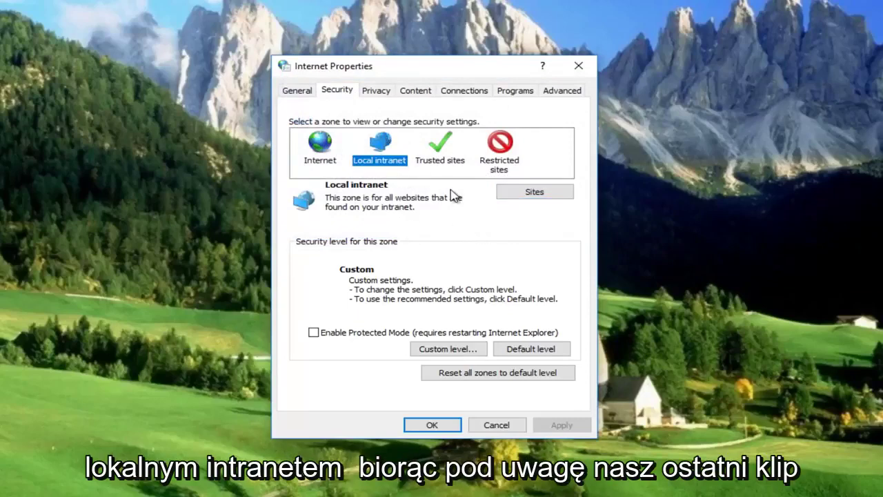
pyautogui.click(447, 350)
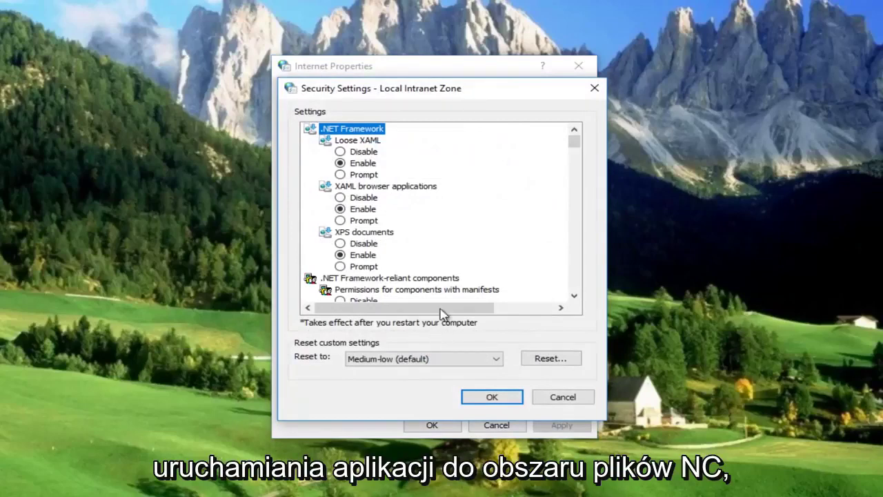
pyautogui.moveTo(575, 142); pyautogui.dragTo(576, 153)
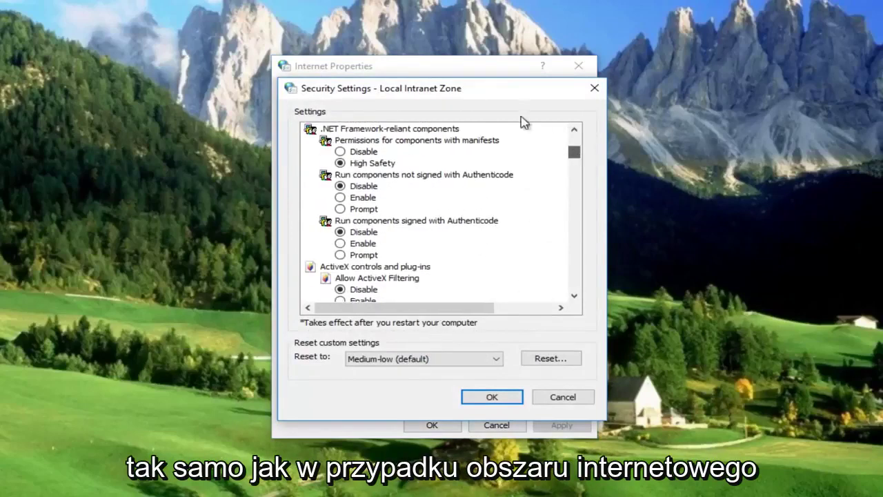
pyautogui.moveTo(492, 95); pyautogui.dragTo(519, 86)
pyautogui.moveTo(603, 144); pyautogui.dragTo(472, 222)
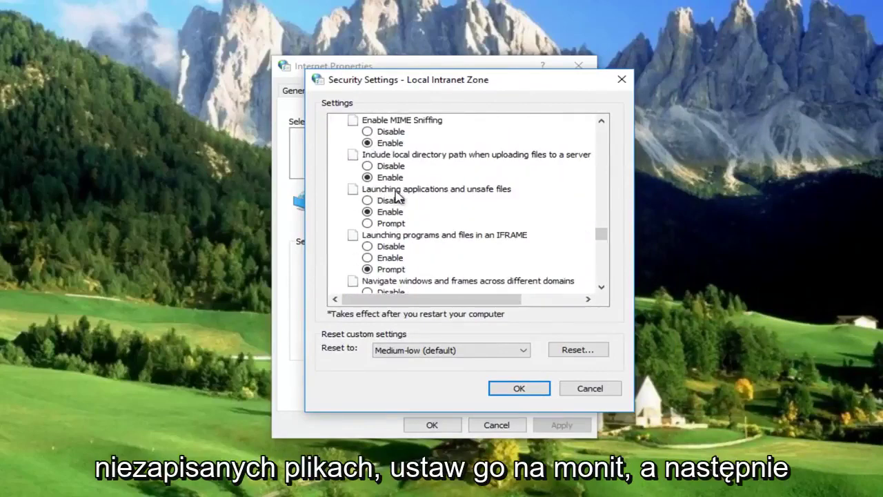
pyautogui.click(376, 225)
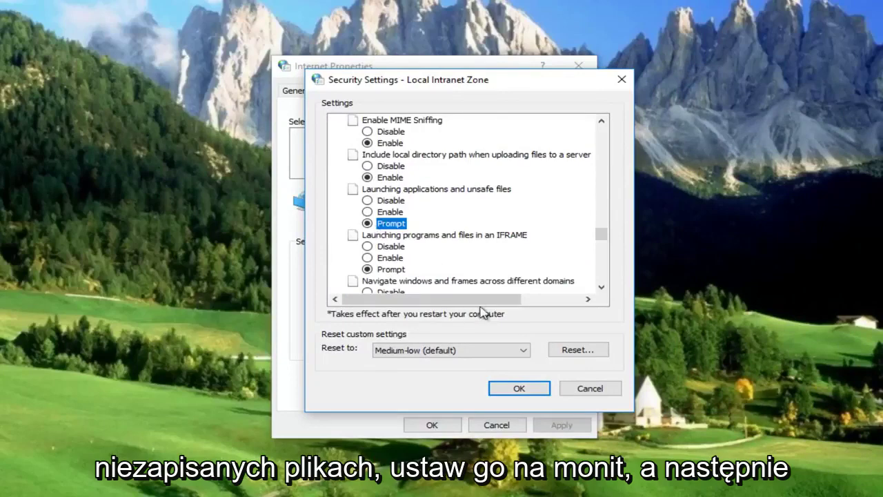
pyautogui.click(519, 390)
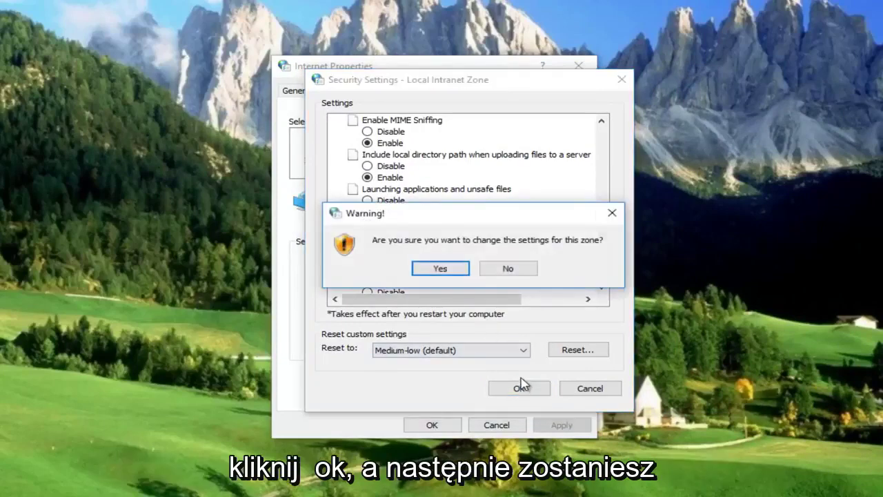
pyautogui.click(442, 271)
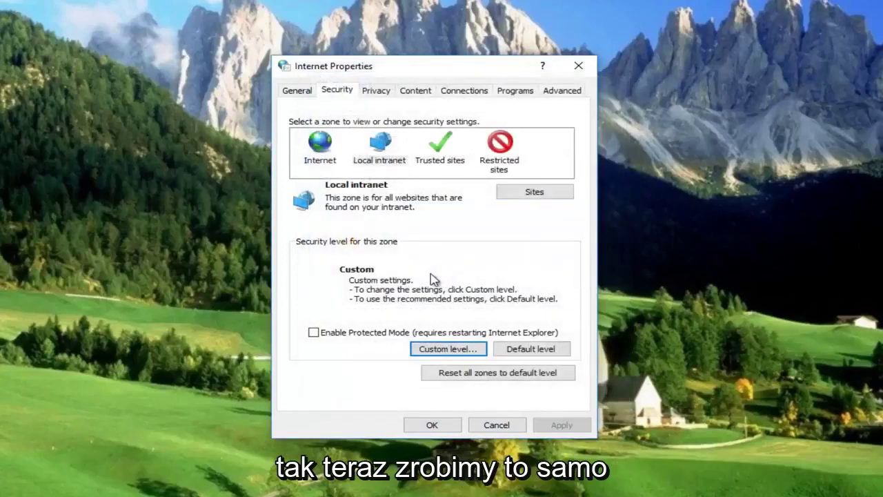
# Verify the Trusted sites zone already has 'Launching applications and unsafe files' at Prompt
pyautogui.click(440, 155)
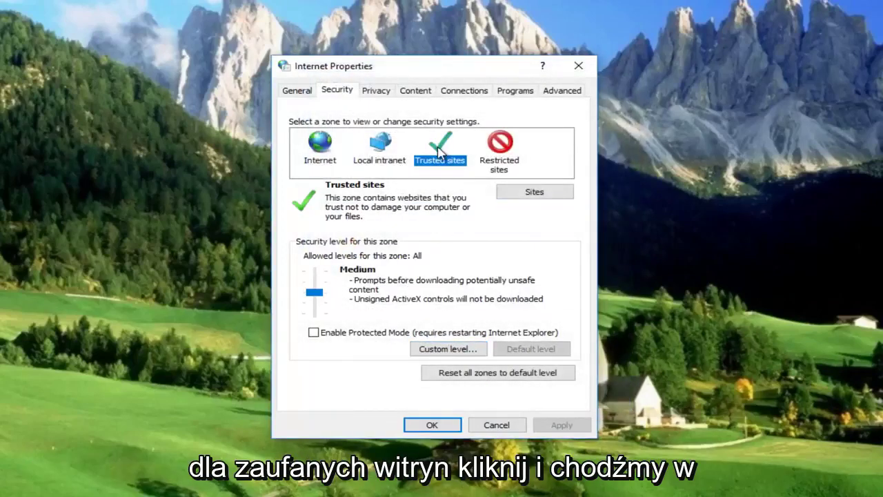
pyautogui.click(436, 351)
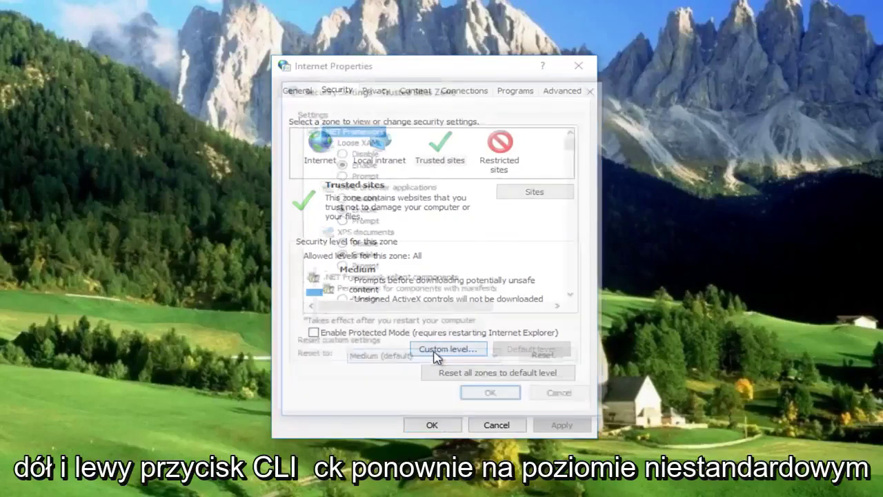
pyautogui.moveTo(578, 142); pyautogui.dragTo(572, 250)
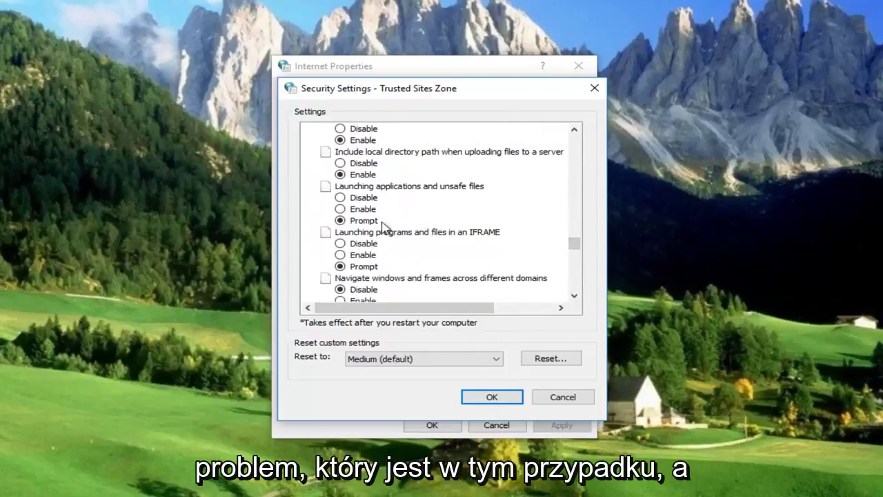
pyautogui.click(492, 397)
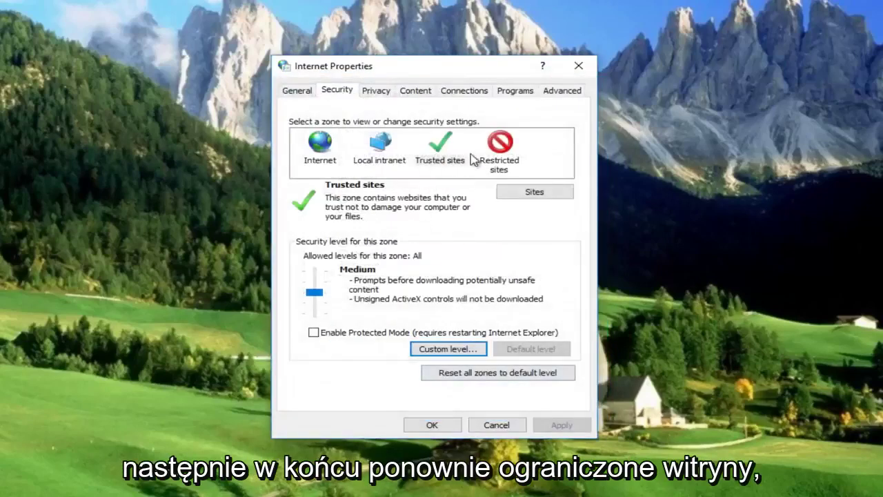
# Set Restricted sites' 'Launching applications and unsafe files' to Prompt (recommended) and accept the warning
pyautogui.click(502, 150)
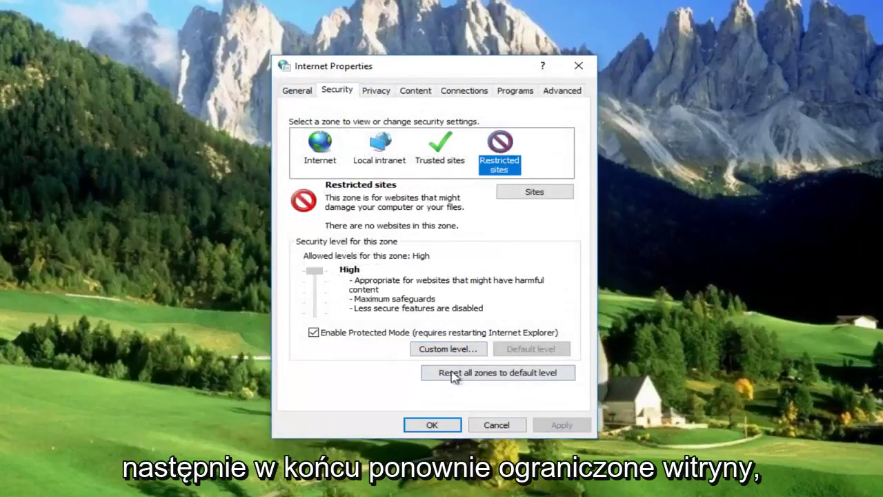
pyautogui.click(442, 351)
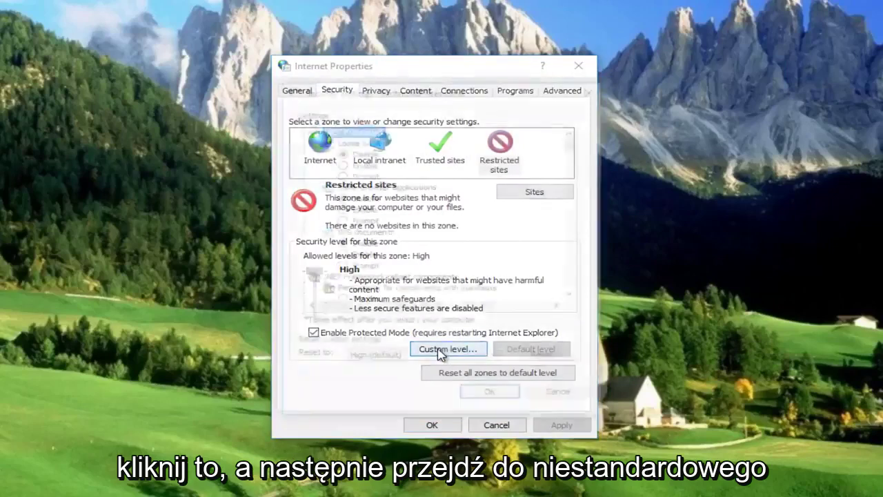
pyautogui.moveTo(573, 143); pyautogui.dragTo(572, 251)
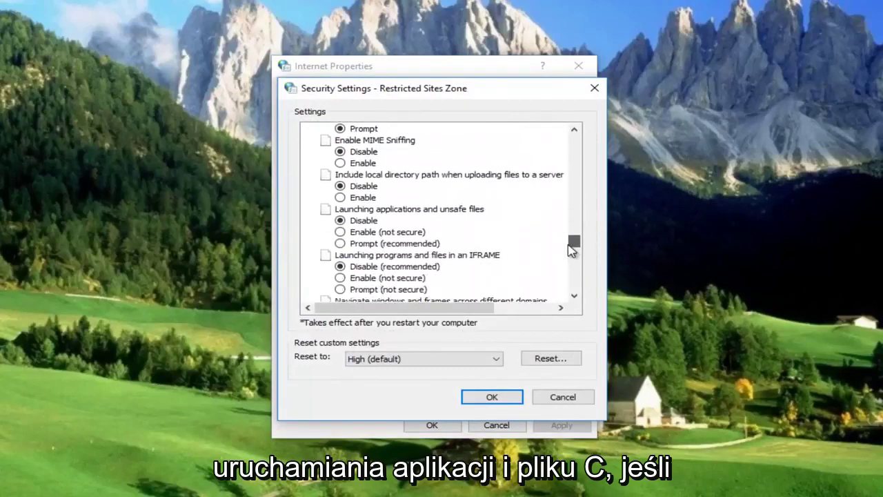
pyautogui.click(340, 244)
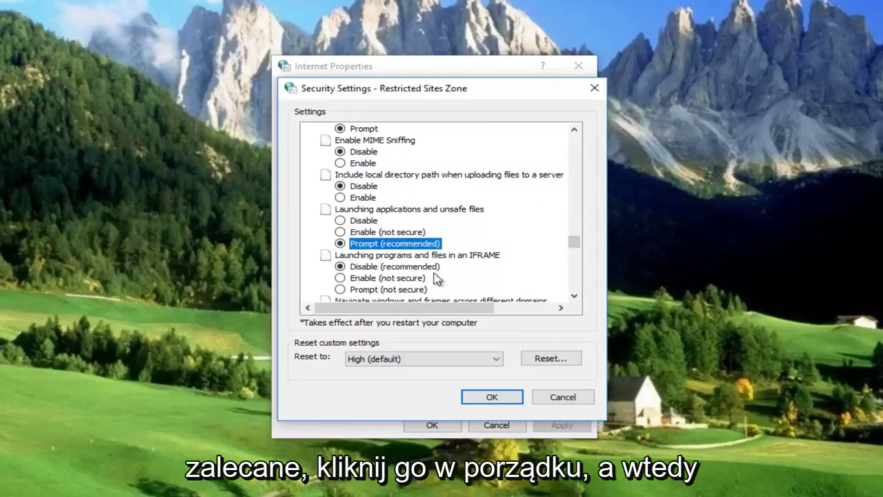
pyautogui.click(492, 402)
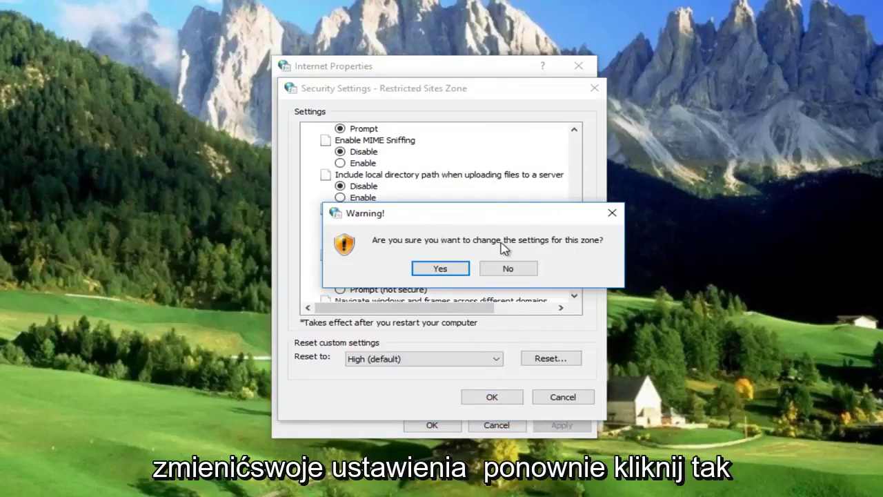
pyautogui.click(445, 271)
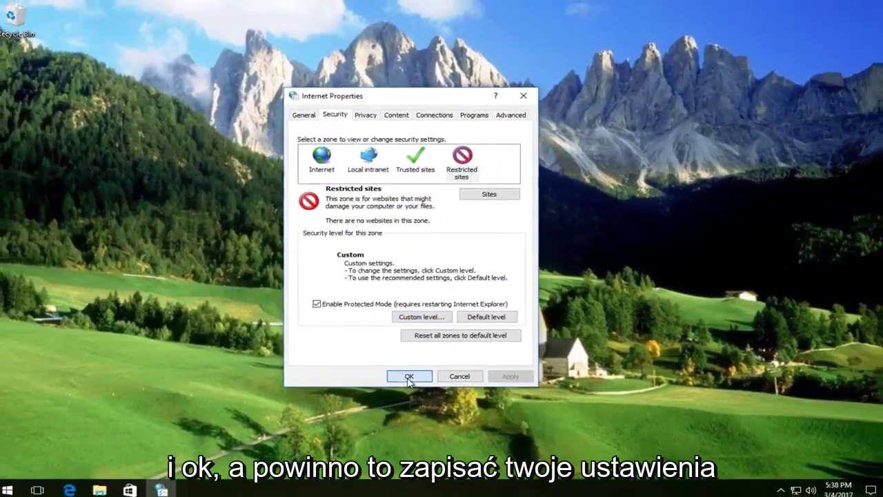
# Save all zone settings and close Internet Properties with OK
pyautogui.click(417, 392)
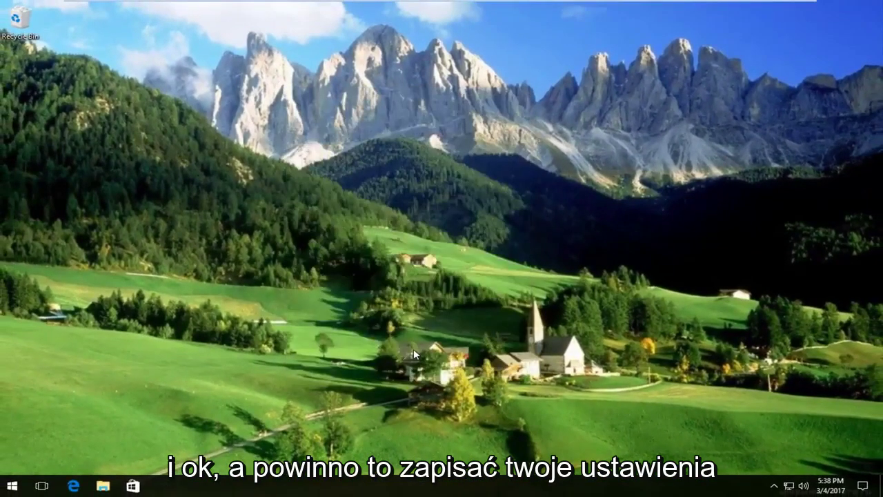